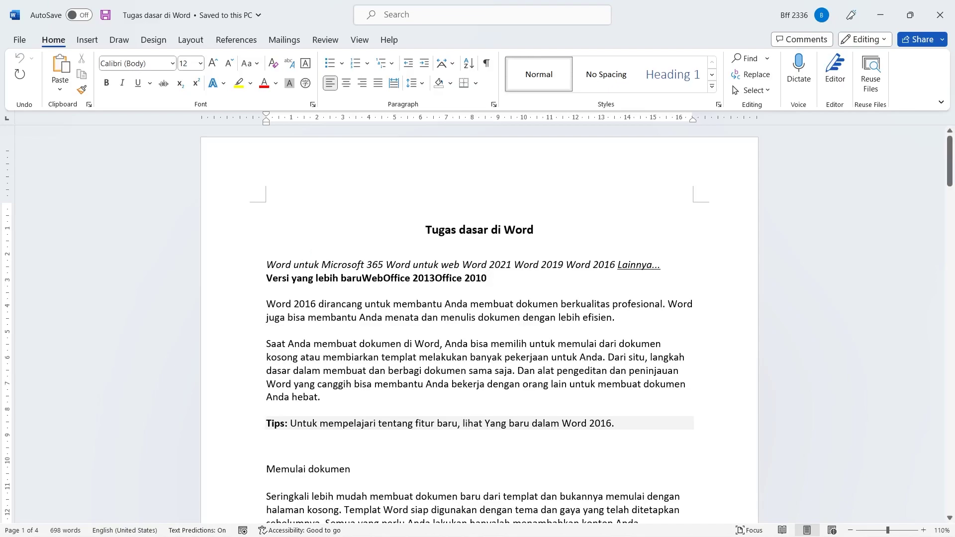
- Select from the 'Word untuk Microsoft 365' line through the Tips line, 107 of 698 words
{"action": "left_click_drag", "start_coordinate": [266, 265], "coordinate": [711, 423]}
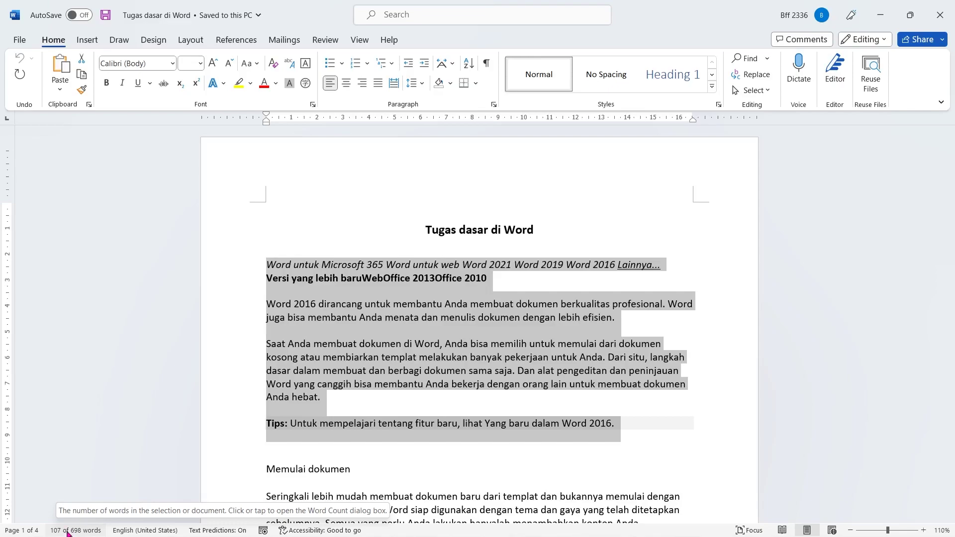
{"action": "left_click", "coordinate": [68, 531]}
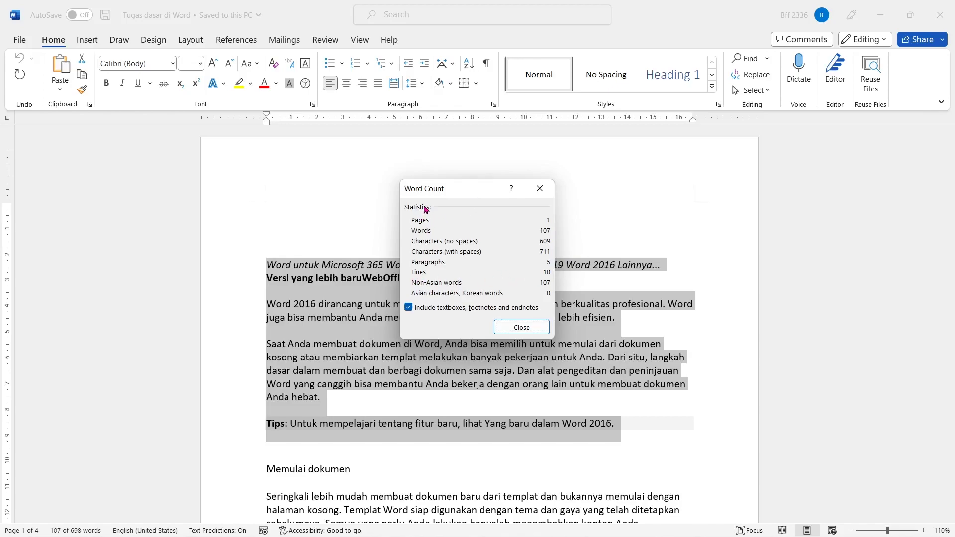
{"action": "left_click", "coordinate": [526, 329]}
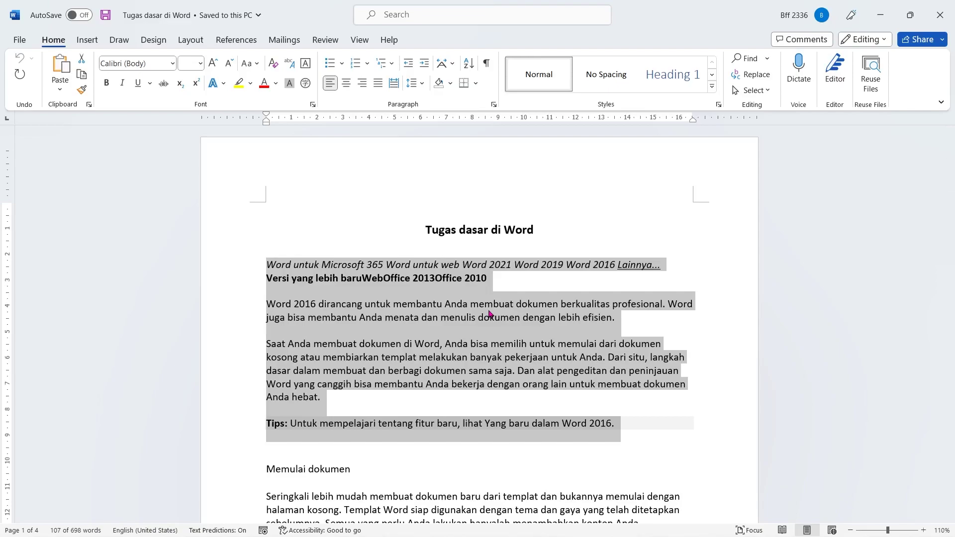
- Clear the passage selection and select the whole document with Ctrl+A, giving 698 of 698 words
{"action": "left_click", "coordinate": [467, 309]}
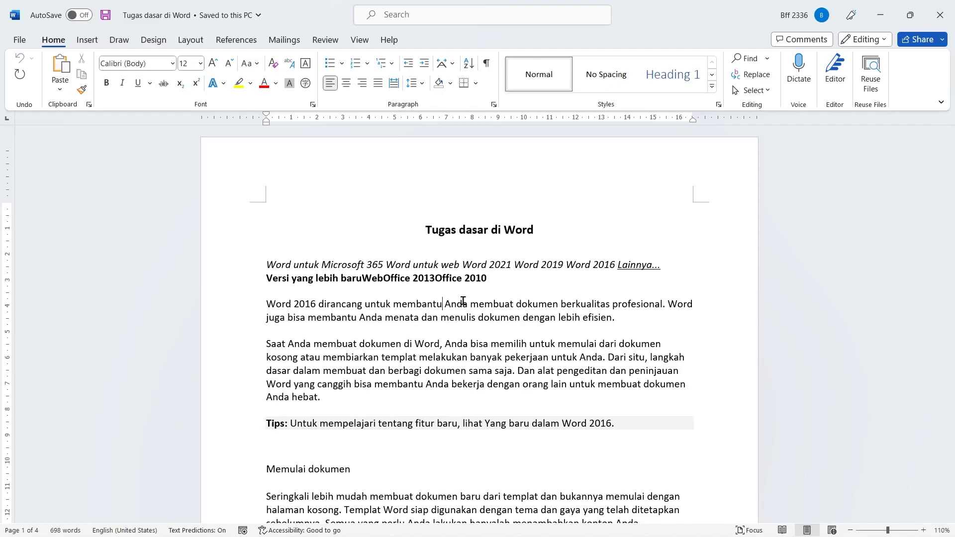
{"action": "key", "text": "ctrl+a"}
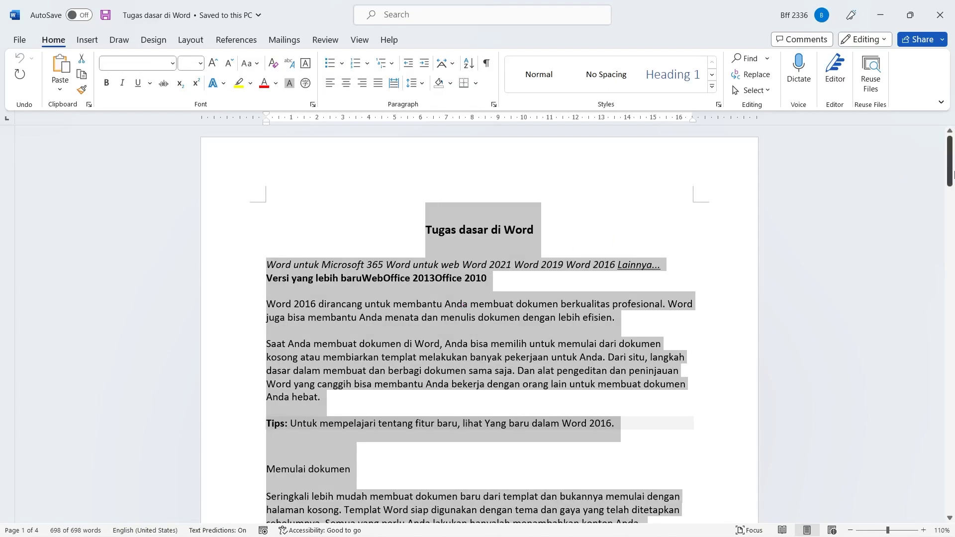
{"action": "mouse_move", "coordinate": [951, 175]}
{"action": "left_mouse_down"}
{"action": "mouse_move", "coordinate": [921, 473]}
{"action": "mouse_move", "coordinate": [930, 497]}
{"action": "mouse_move", "coordinate": [918, 411]}
{"action": "mouse_move", "coordinate": [931, 348]}
{"action": "mouse_move", "coordinate": [930, 209]}
{"action": "mouse_move", "coordinate": [953, 172]}
{"action": "left_mouse_up"}
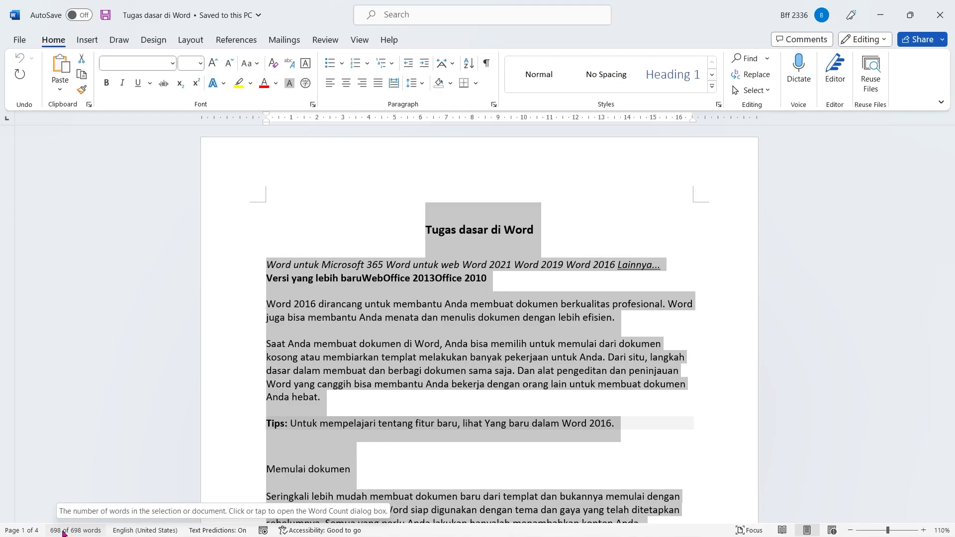
- Show whole-document statistics: 4 pages, 698 words, 4.614 characters with spaces, 49 paragraphs, 85 lines
{"action": "left_click", "coordinate": [64, 532]}
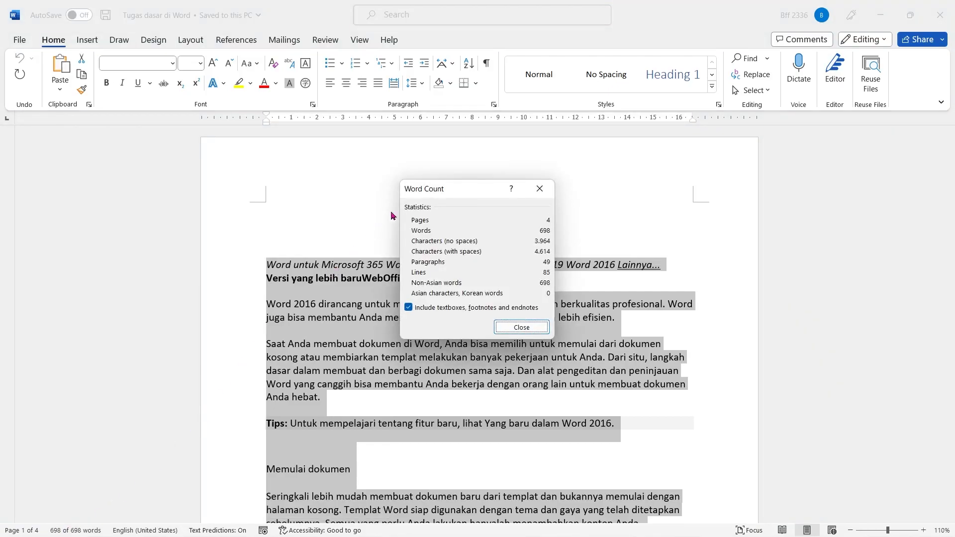